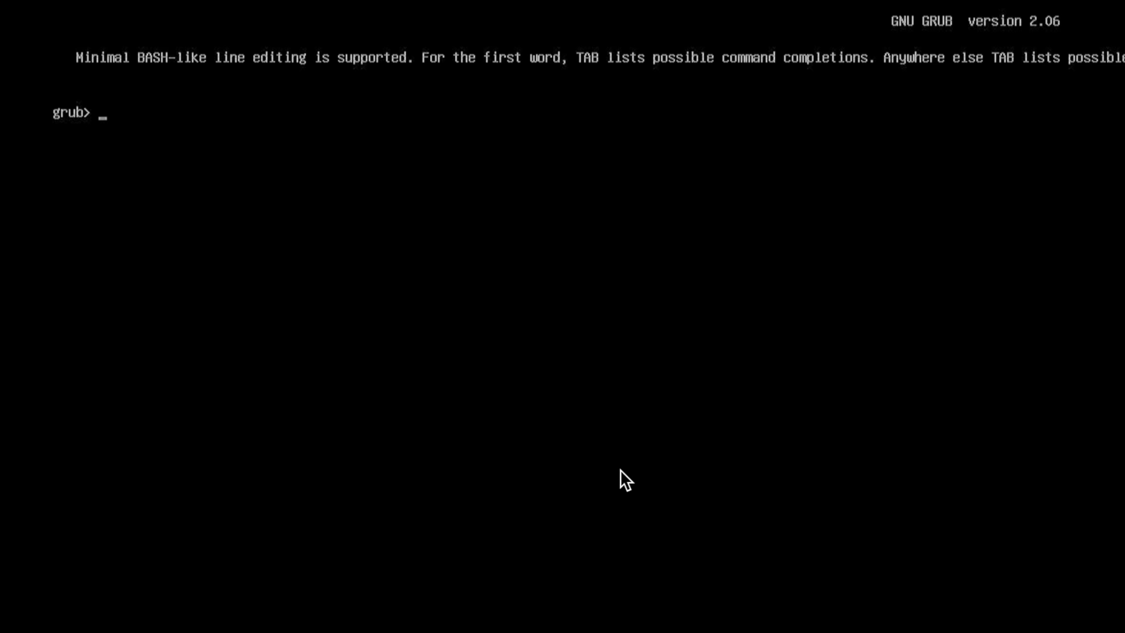
Step: Type exit at the grub> prompt to boot into Windows 11, then open the Start menu
text(exit)
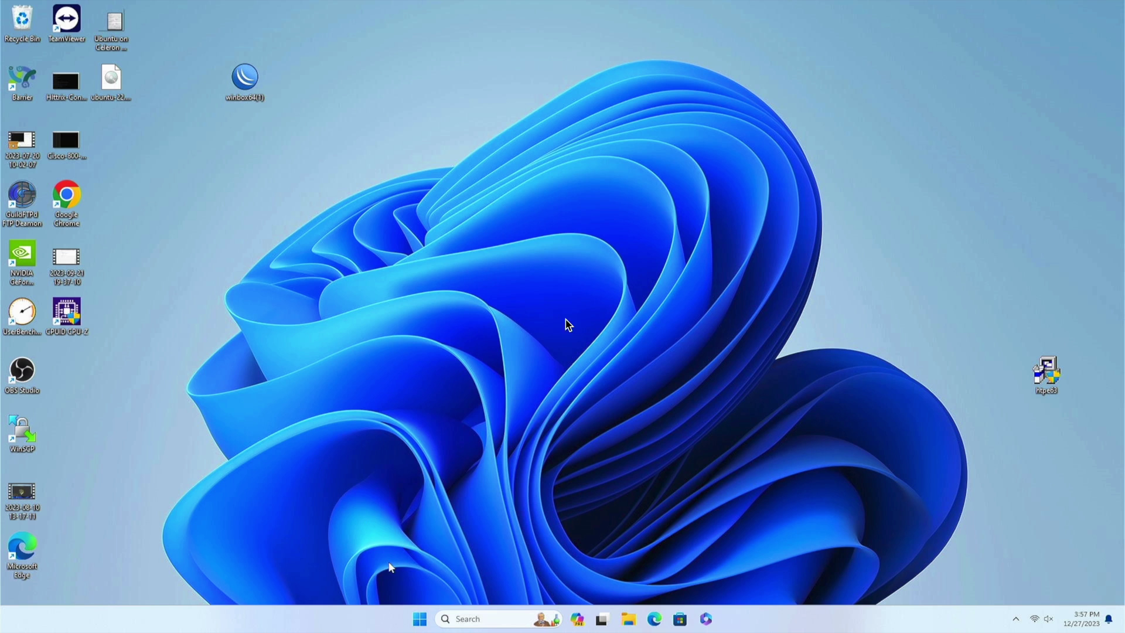
click(419, 619)
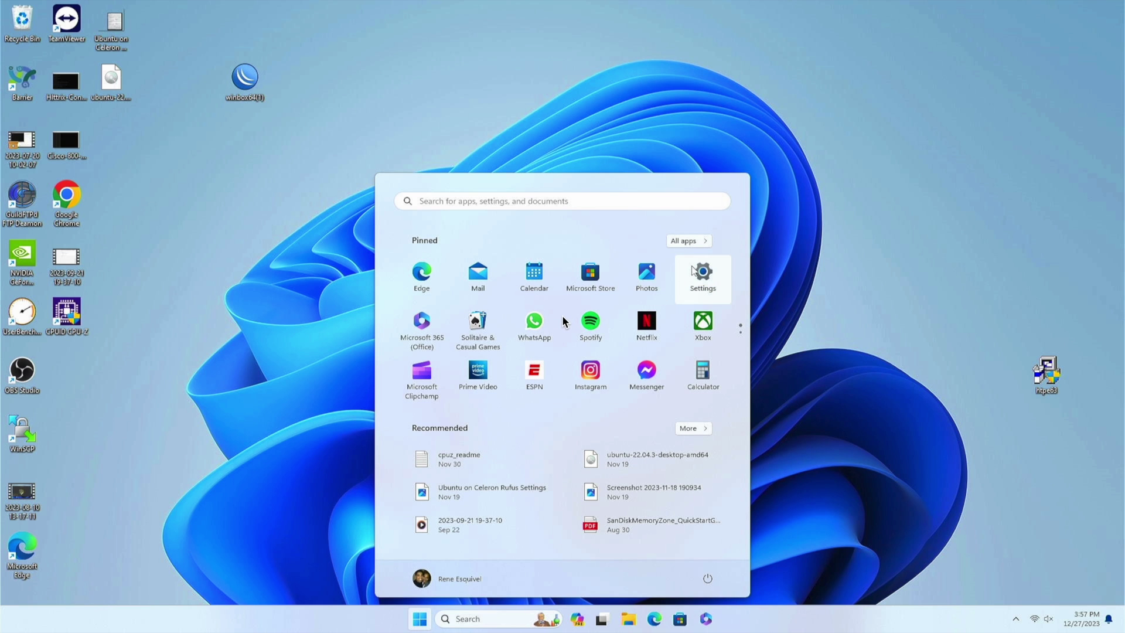
Step: In Settings, search 'recovery', open Recovery options, and restart via Advanced startup's Restart now
click(695, 272)
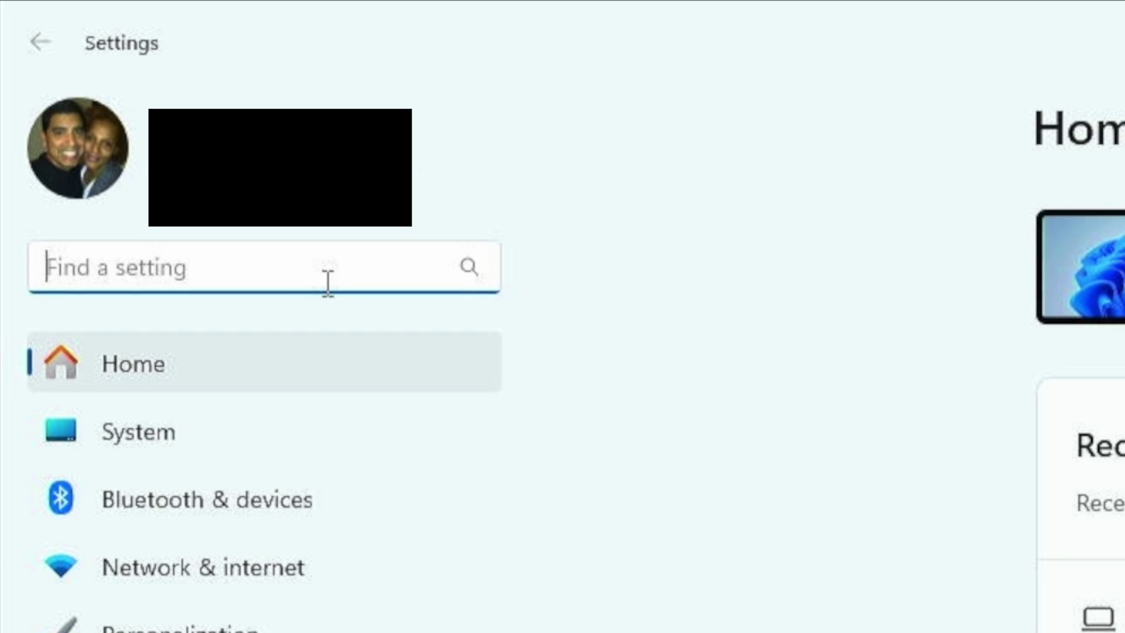
text(reocvery)
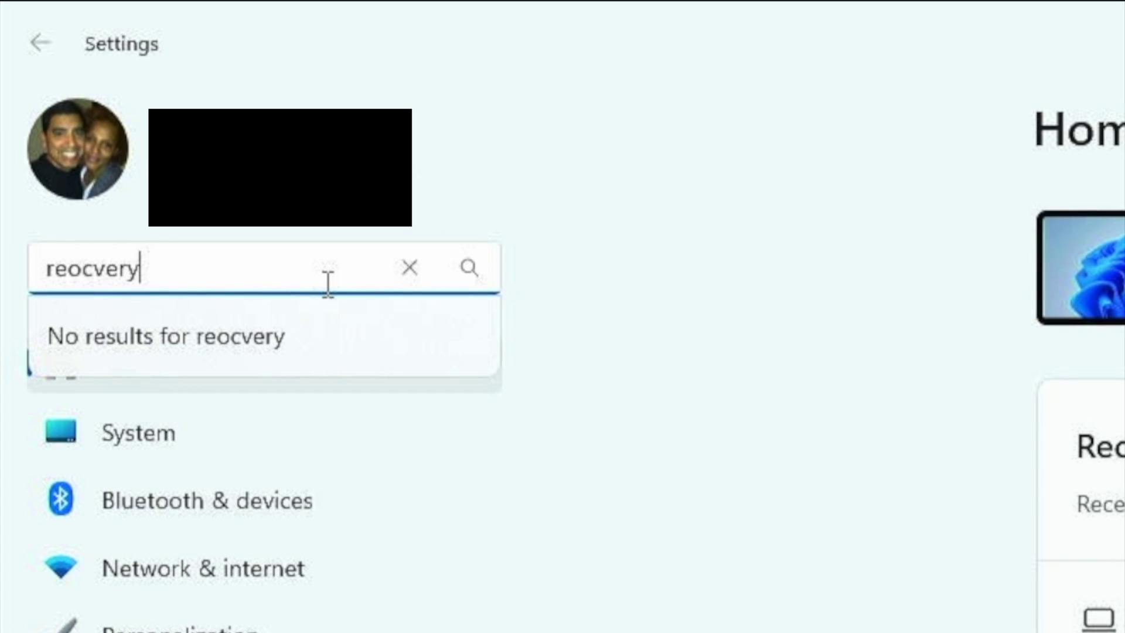
key(BackSpace)
key(BackSpace)
key(BackSpace)
key(BackSpace)
key(BackSpace)
key(BackSpace)
text(covery)
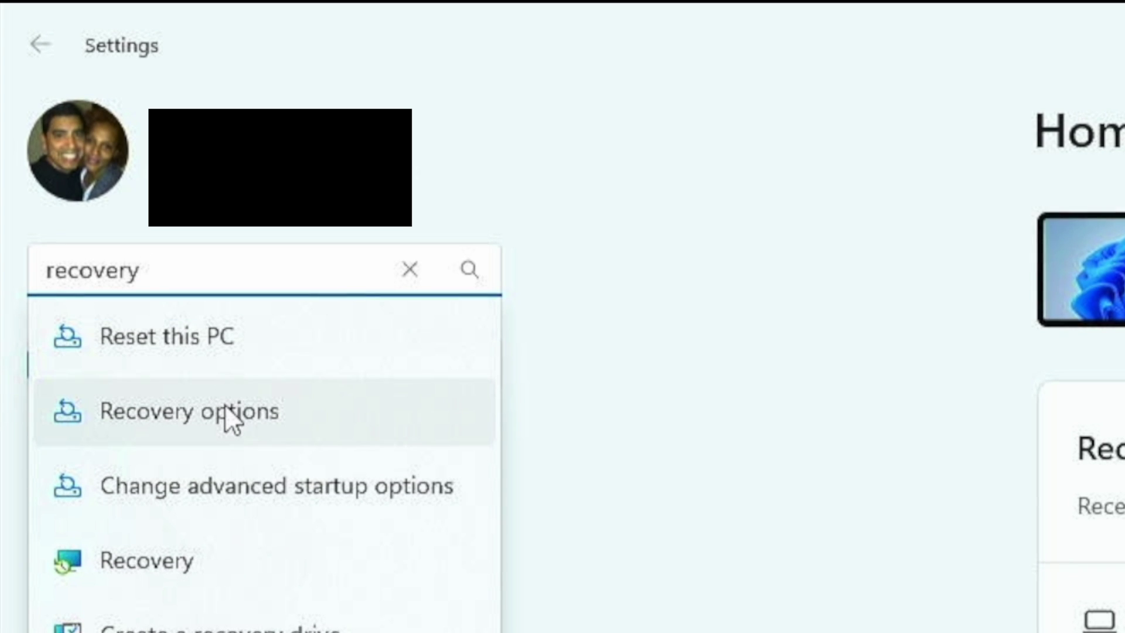
click(226, 409)
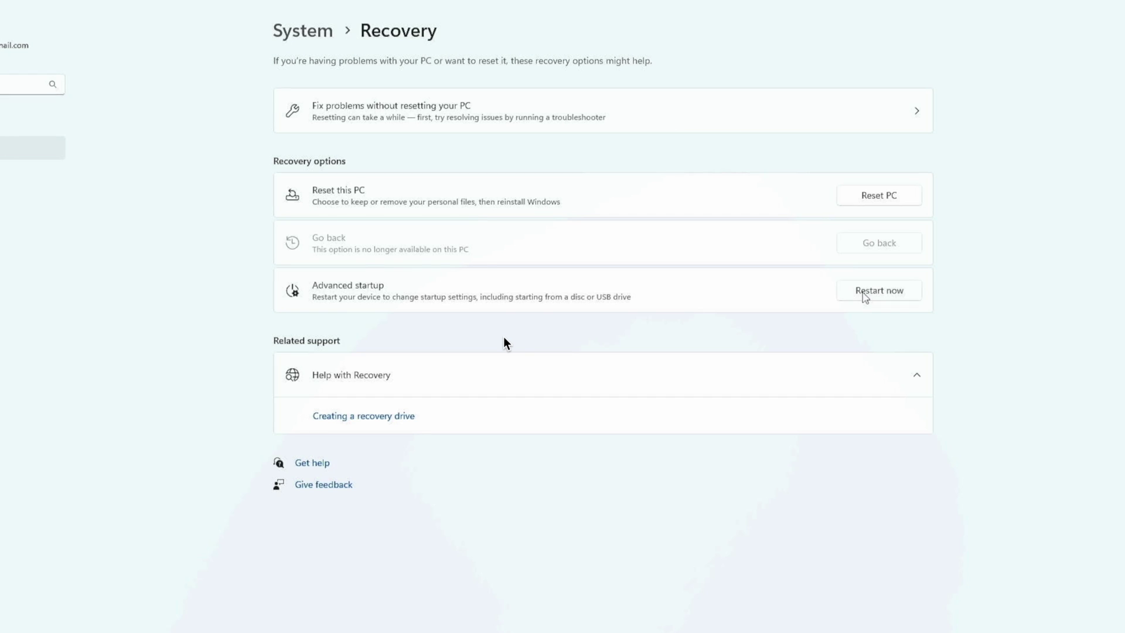
click(865, 298)
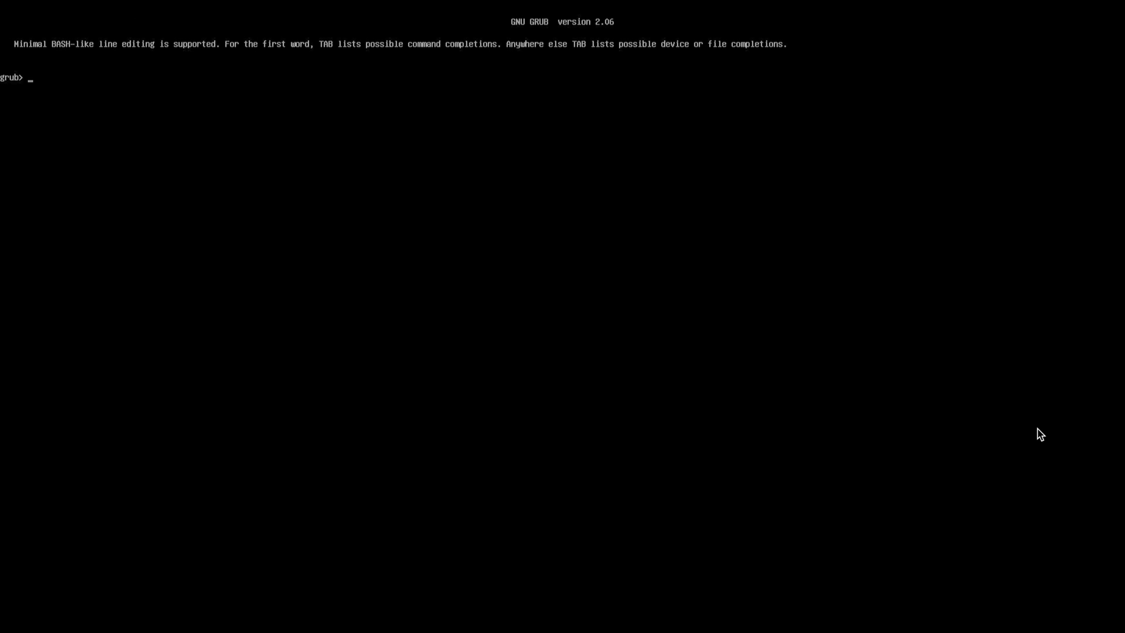
Step: Type exit at the grub> prompt to reach the Windows recovery Choose an option screen
text(exit)
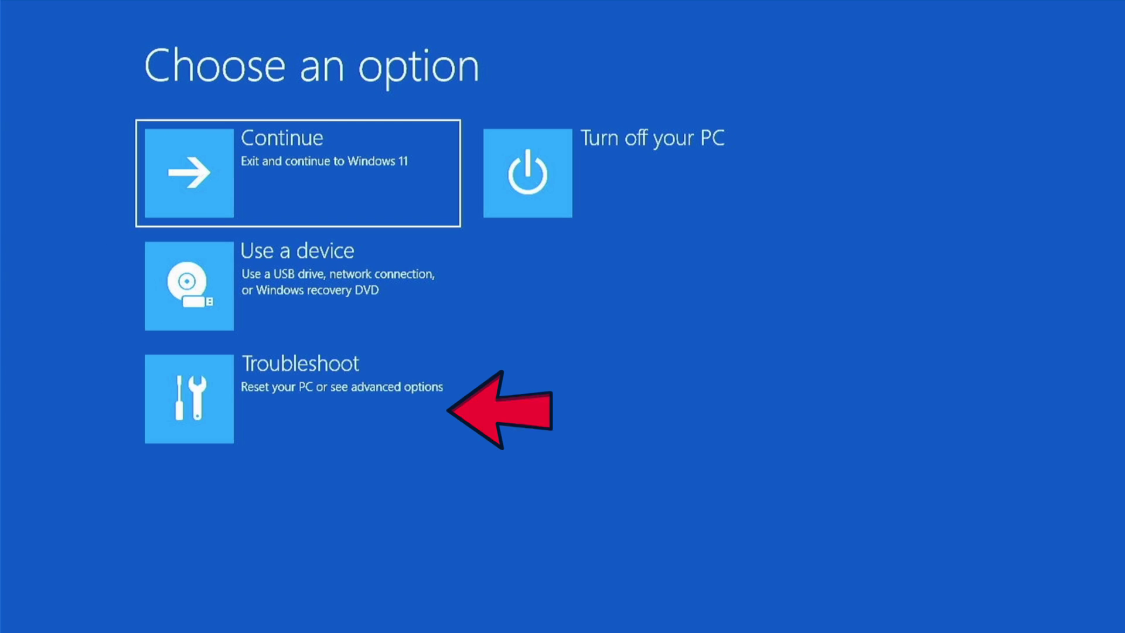
Step: Go to Troubleshoot > Advanced options > UEFI Firmware Settings and restart into the firmware
key(Down)
key(Down)
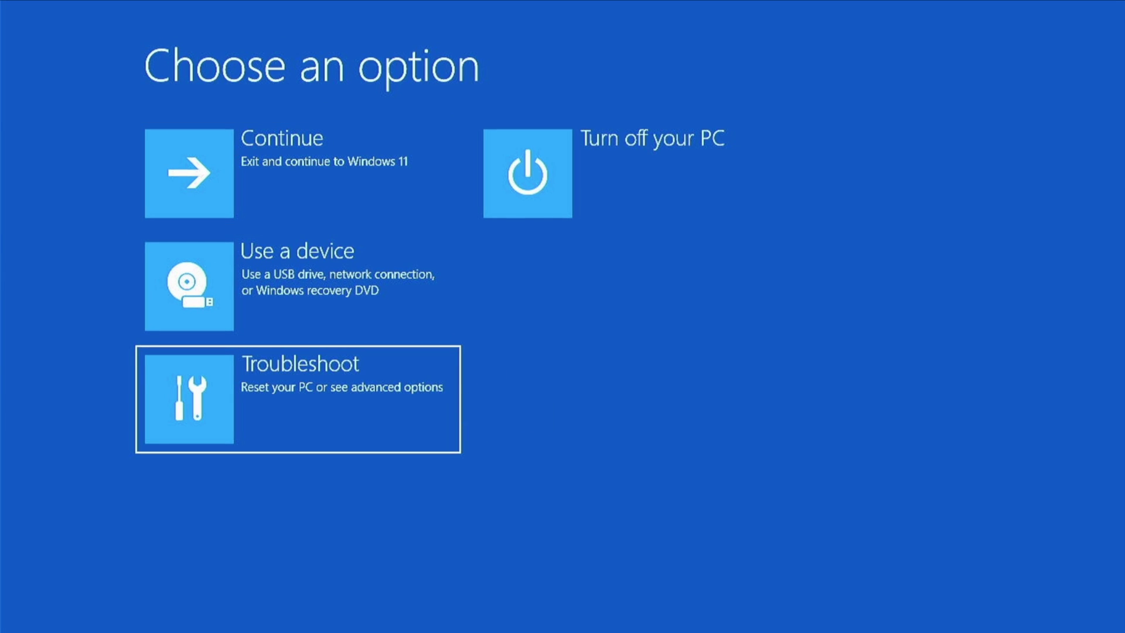
key(Return)
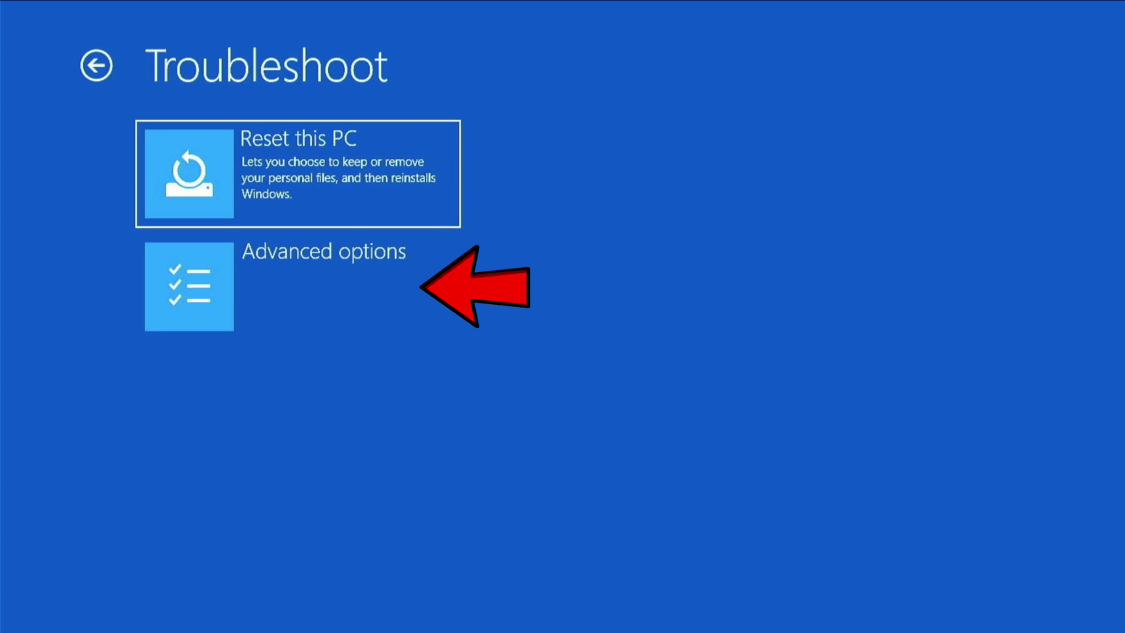
key(Down)
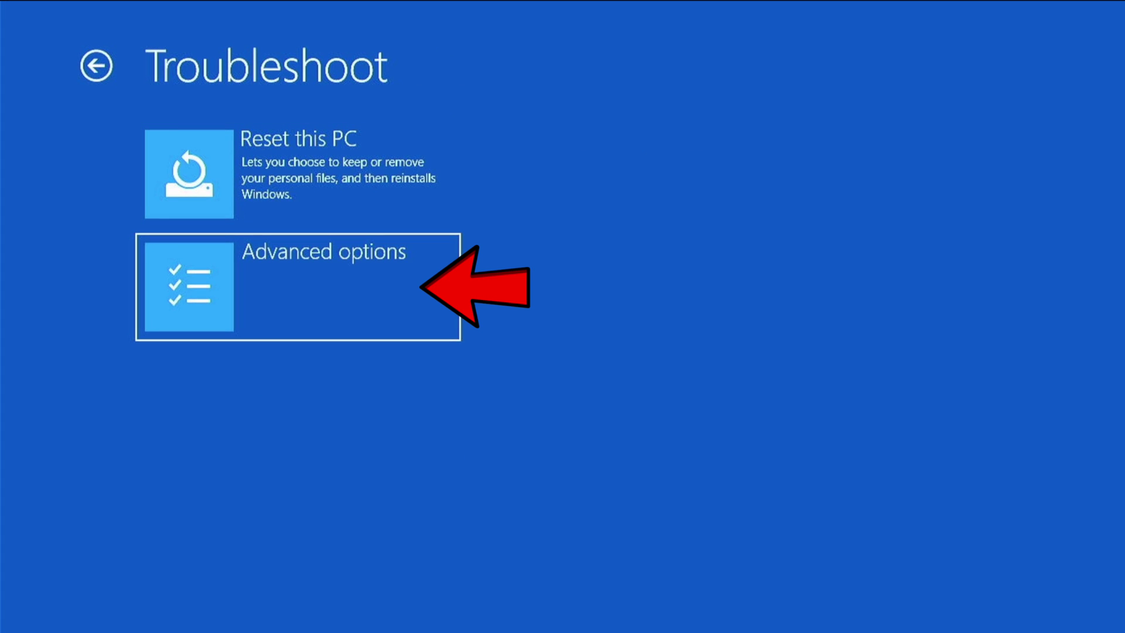
key(Return)
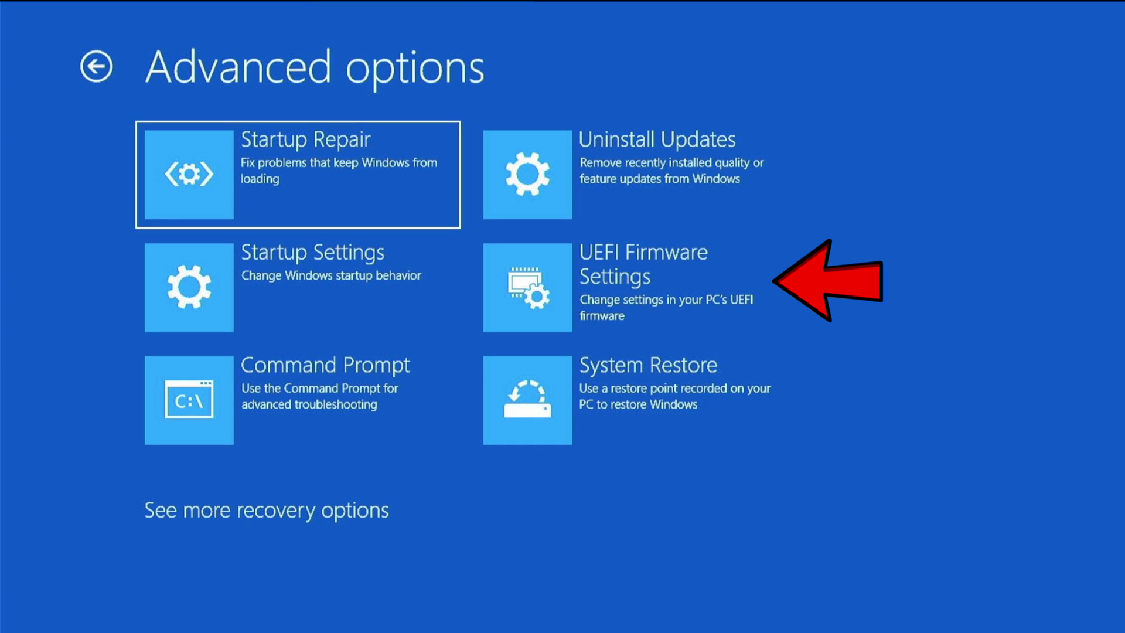
key(Right)
key(Down)
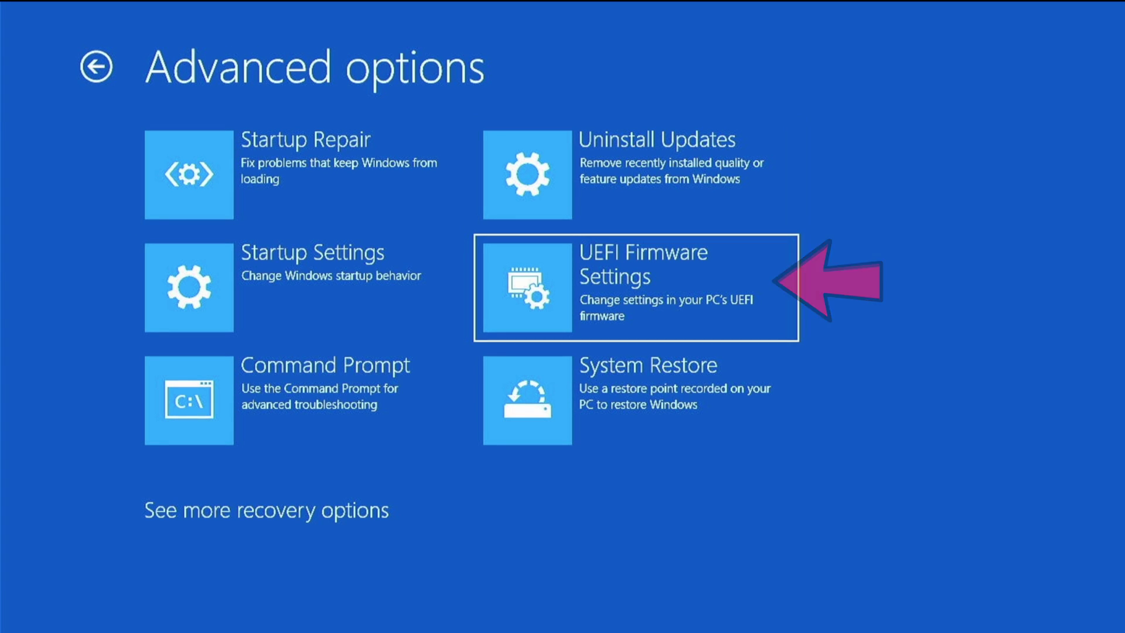
key(Return)
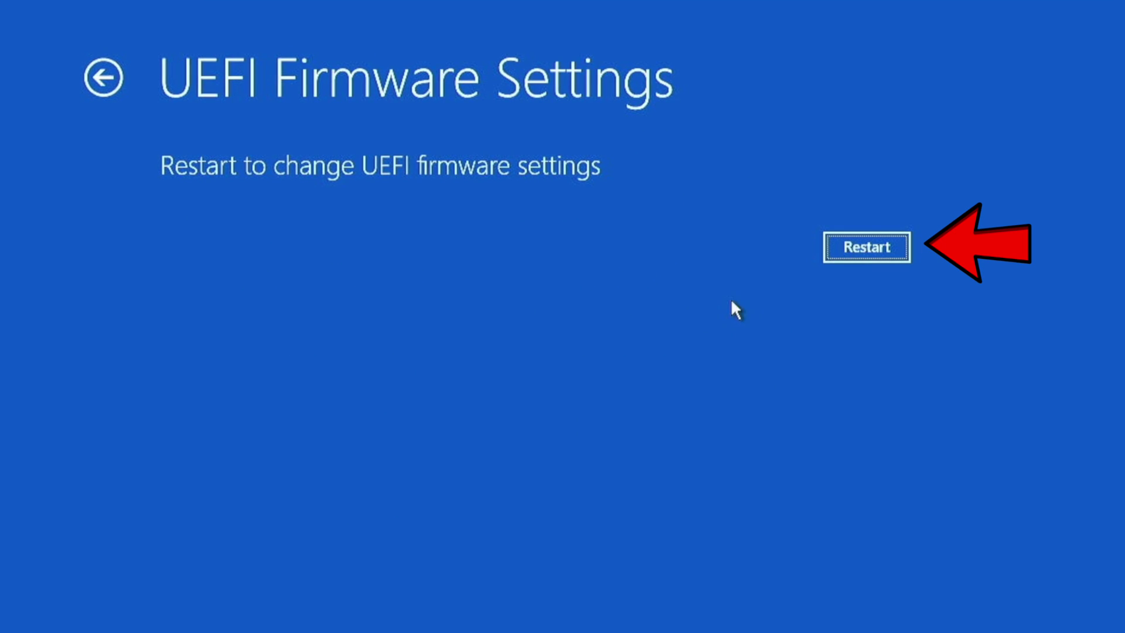
click(883, 245)
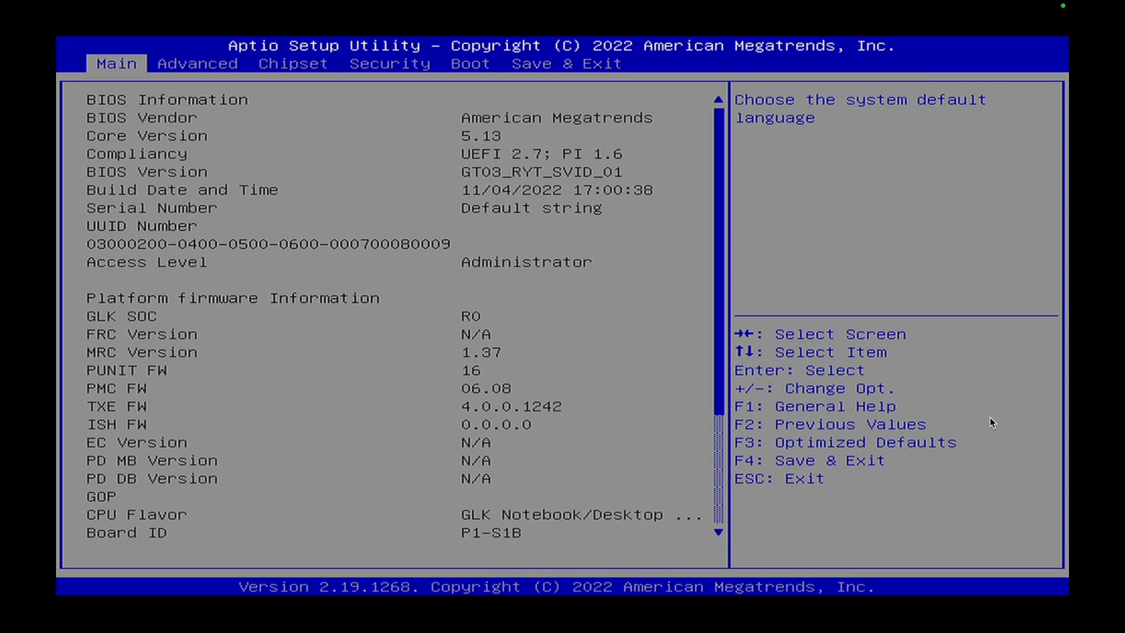
Step: On the Boot tab, raise Windows Boot Manager from Boot Option #2 to Boot Option #1
key(Right)
key(Right)
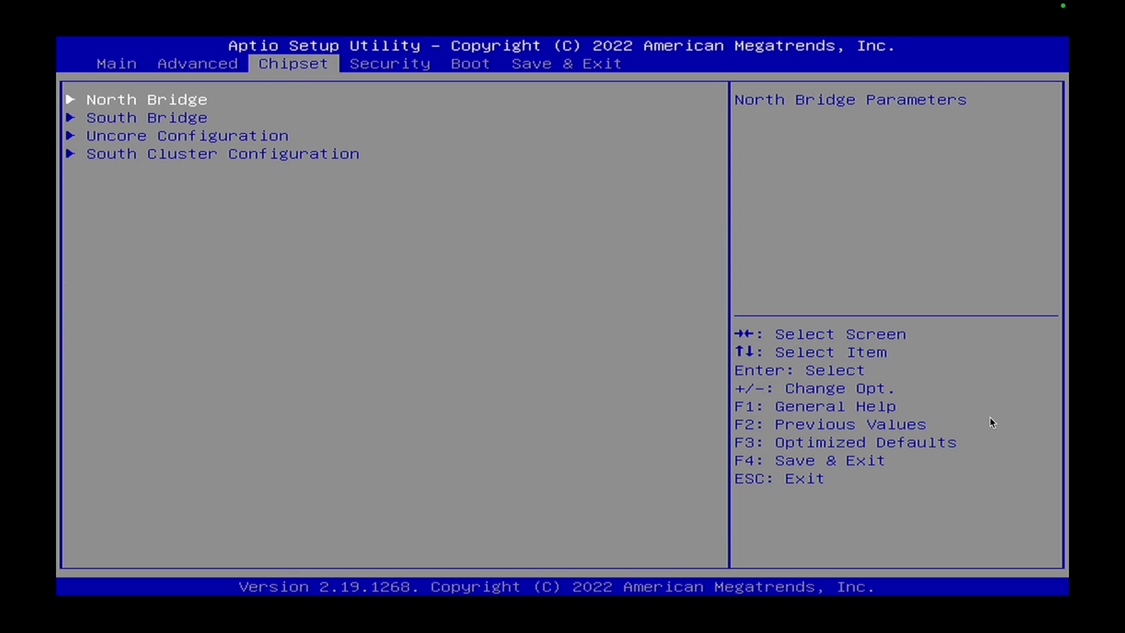
key(Right)
key(Right)
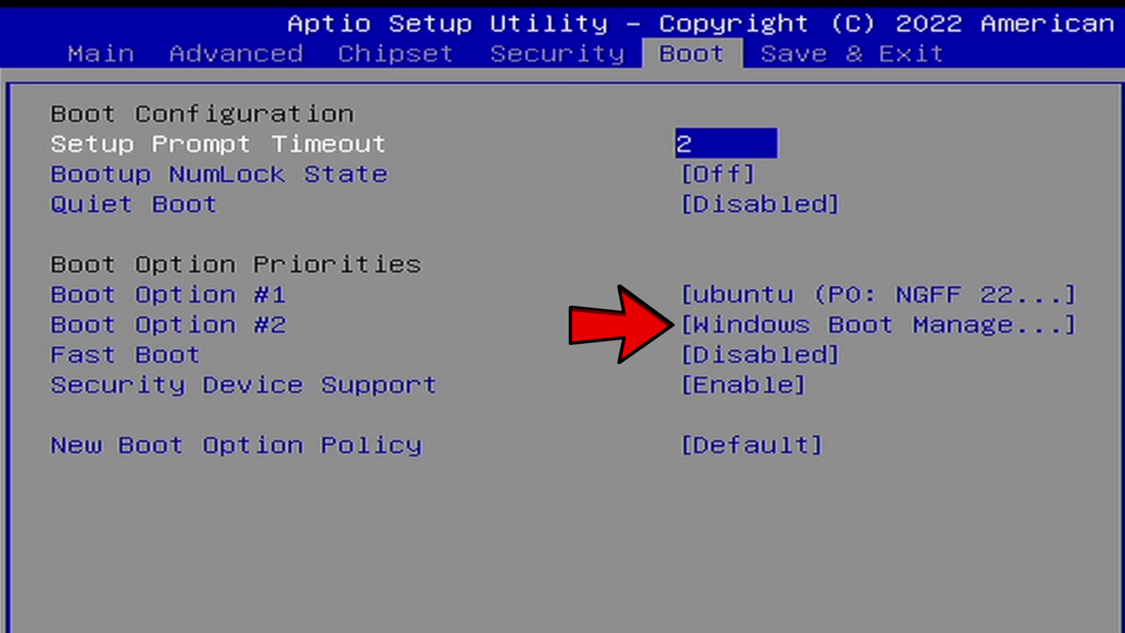
key(Down)
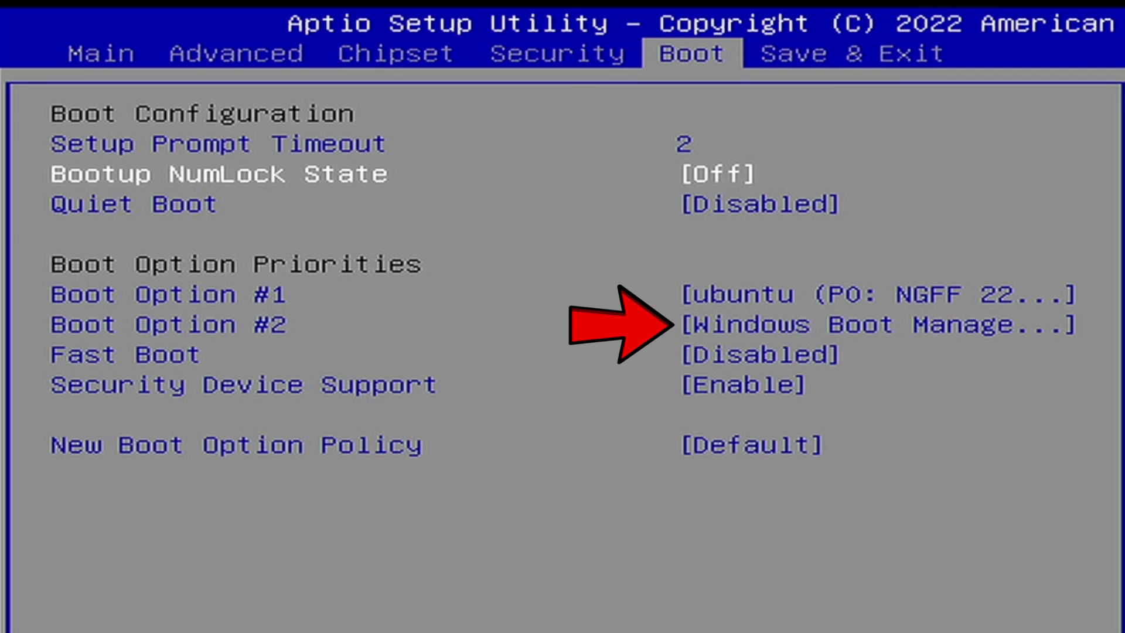
key(Down)
key(Down)
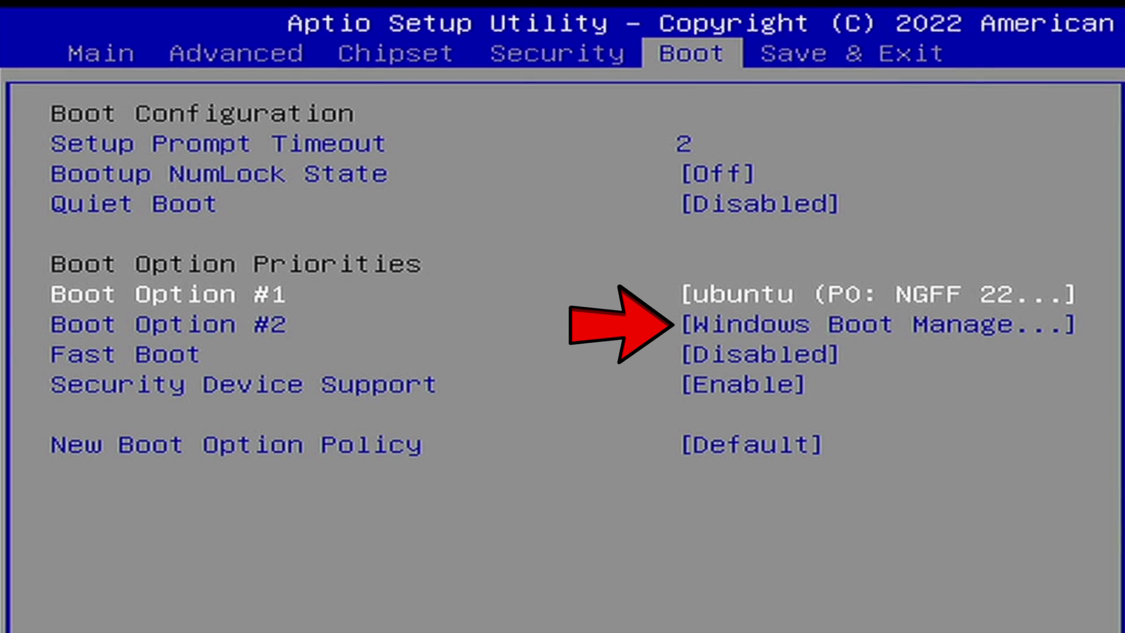
key(Down)
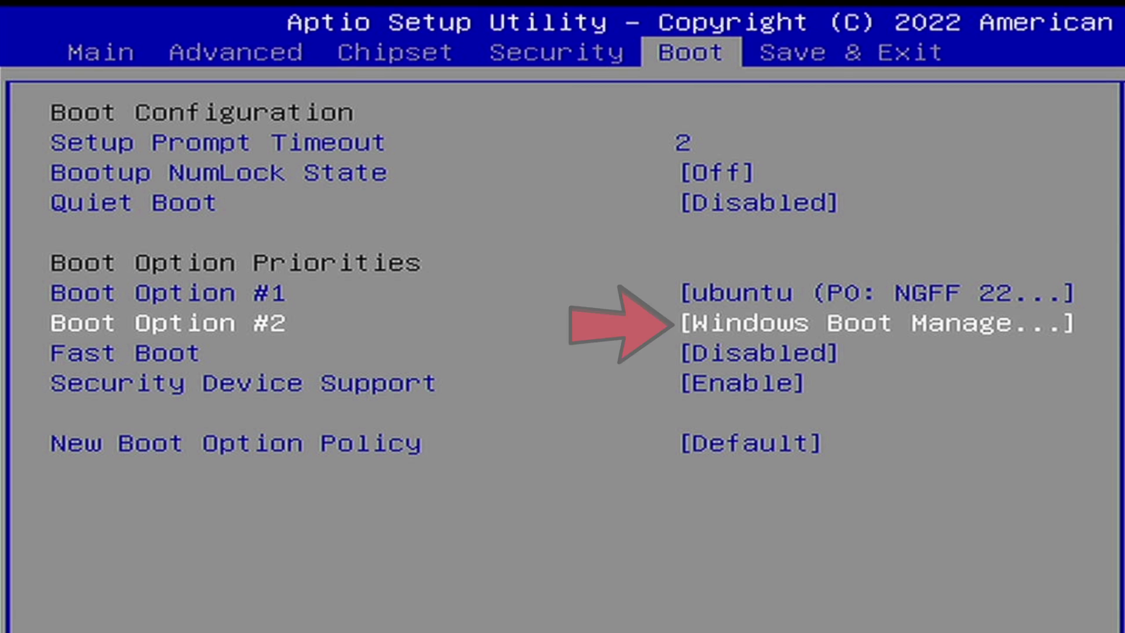
key(plus)
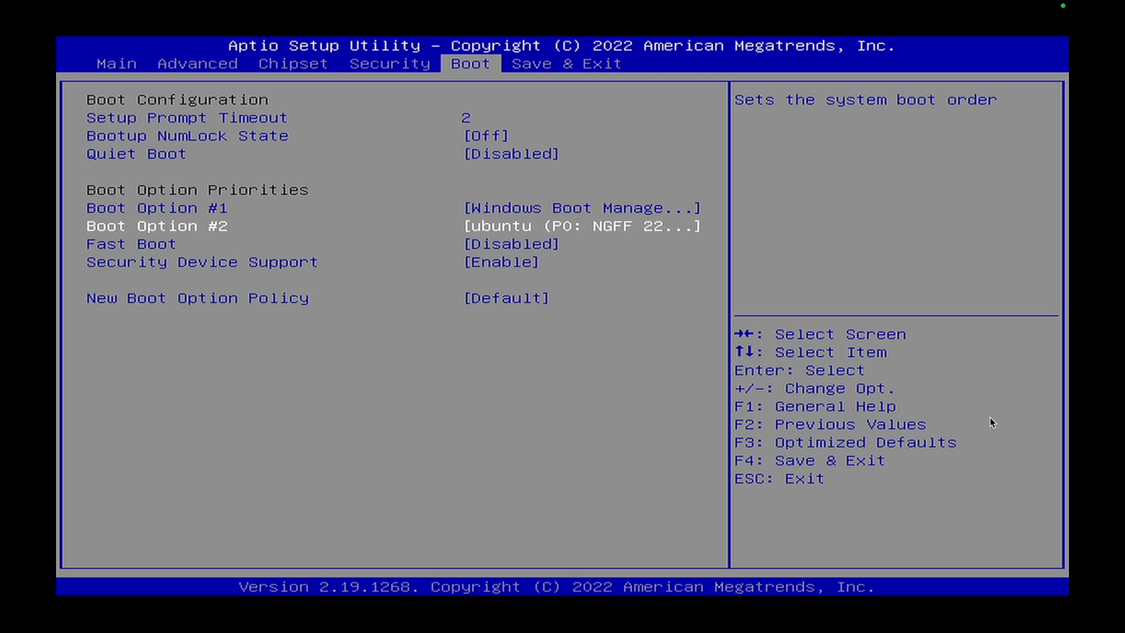
Step: On the Save & Exit tab, choose Save Changes and Exit to apply the new boot order
key(Up)
key(Up)
key(Up)
key(Up)
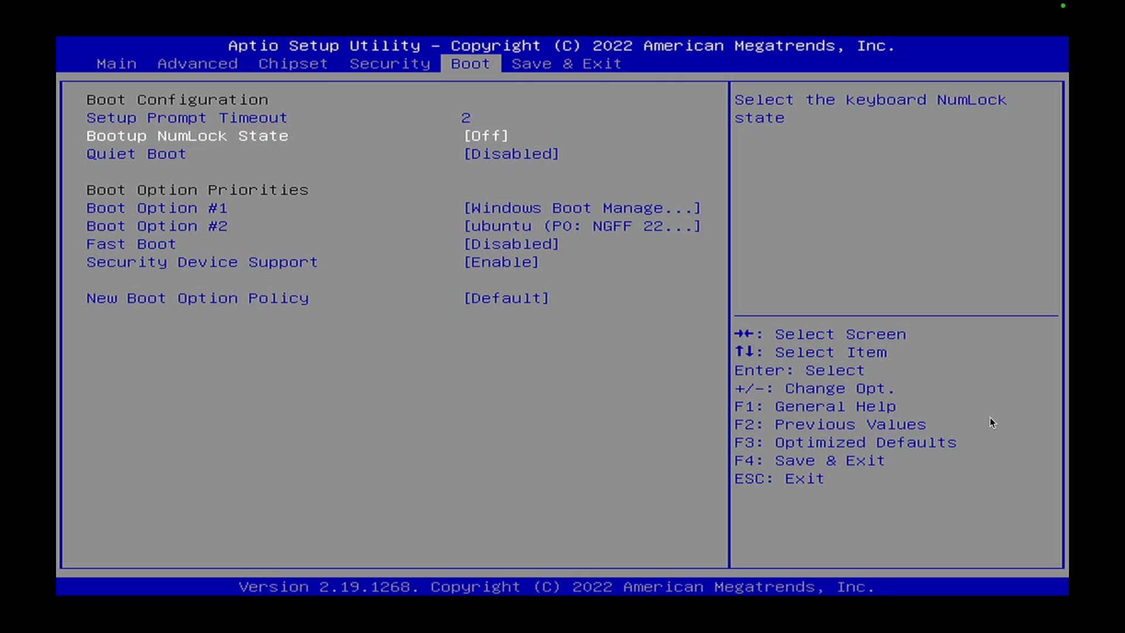
key(Up)
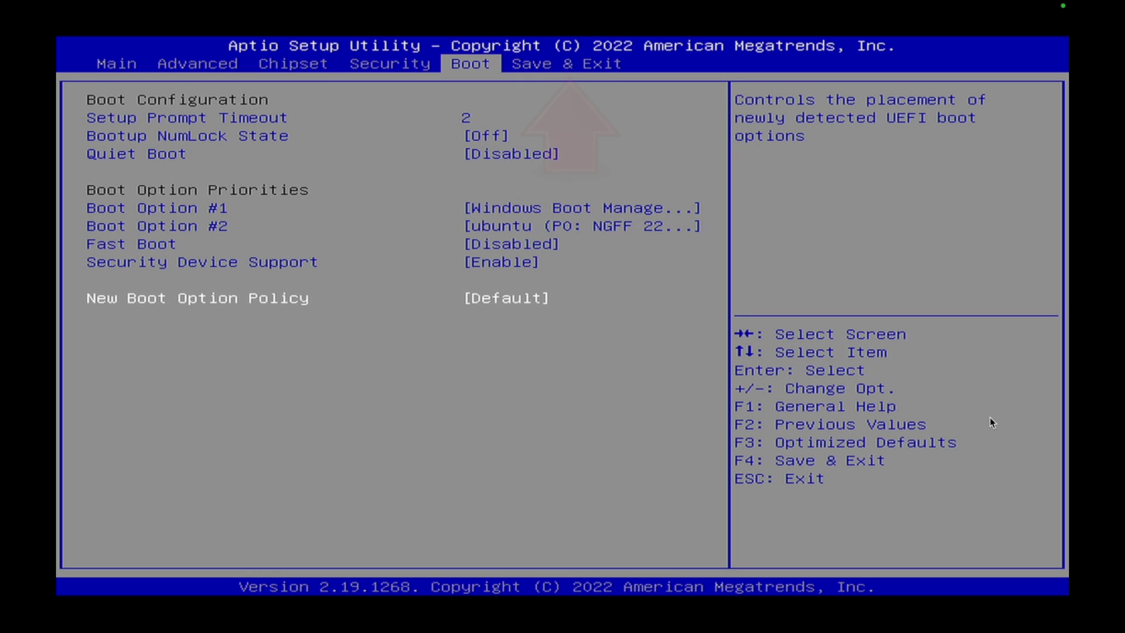
key(Right)
key(Down)
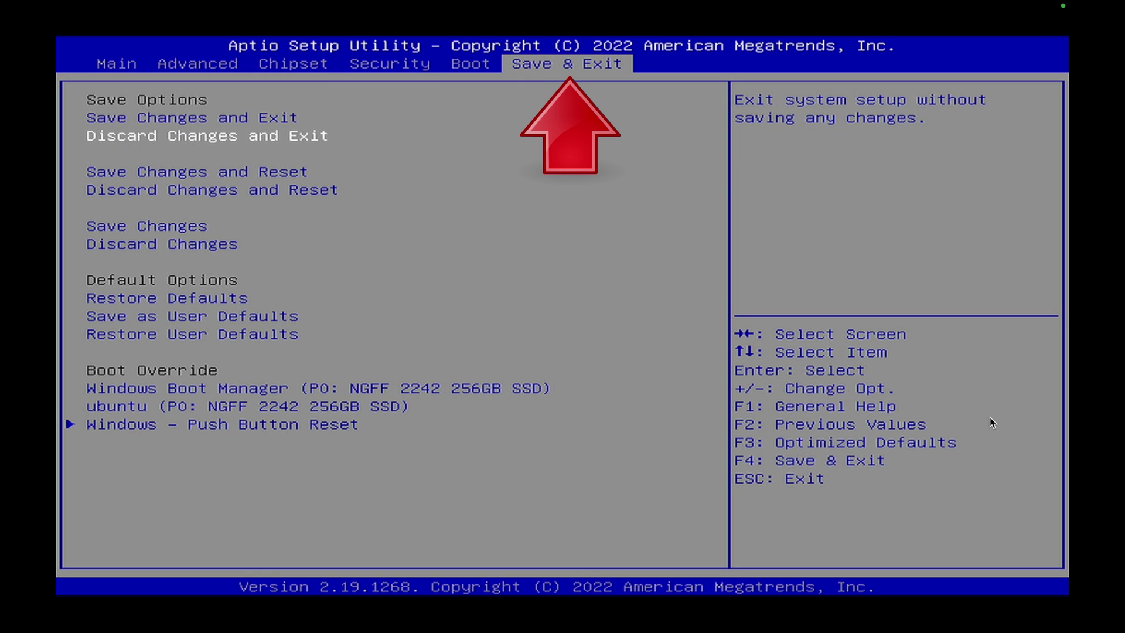
key(Up)
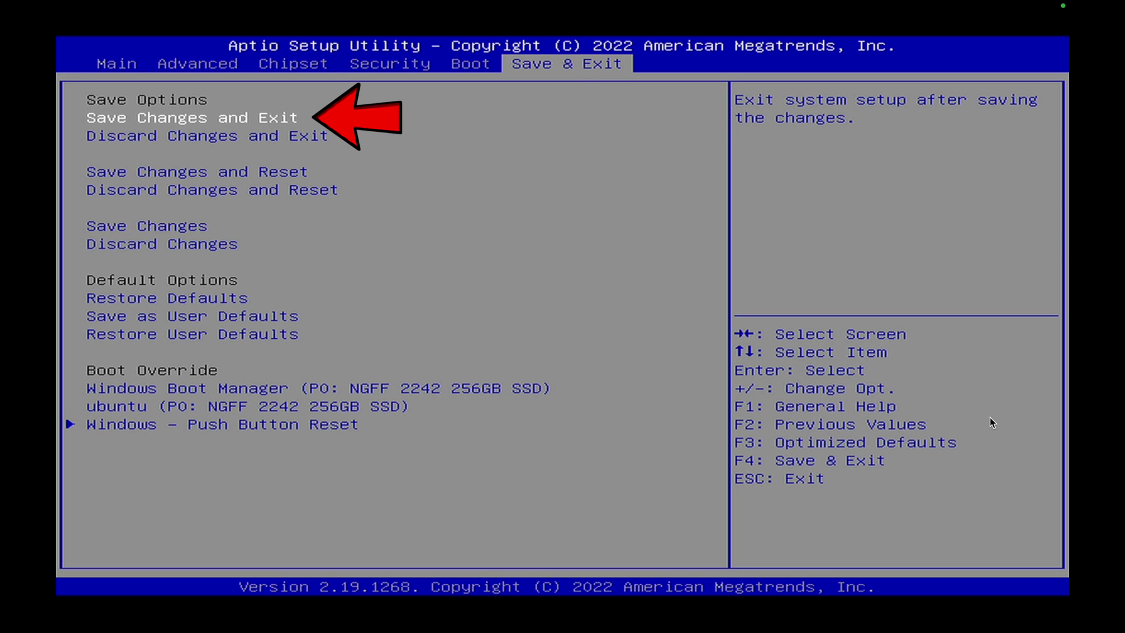
key(Return)
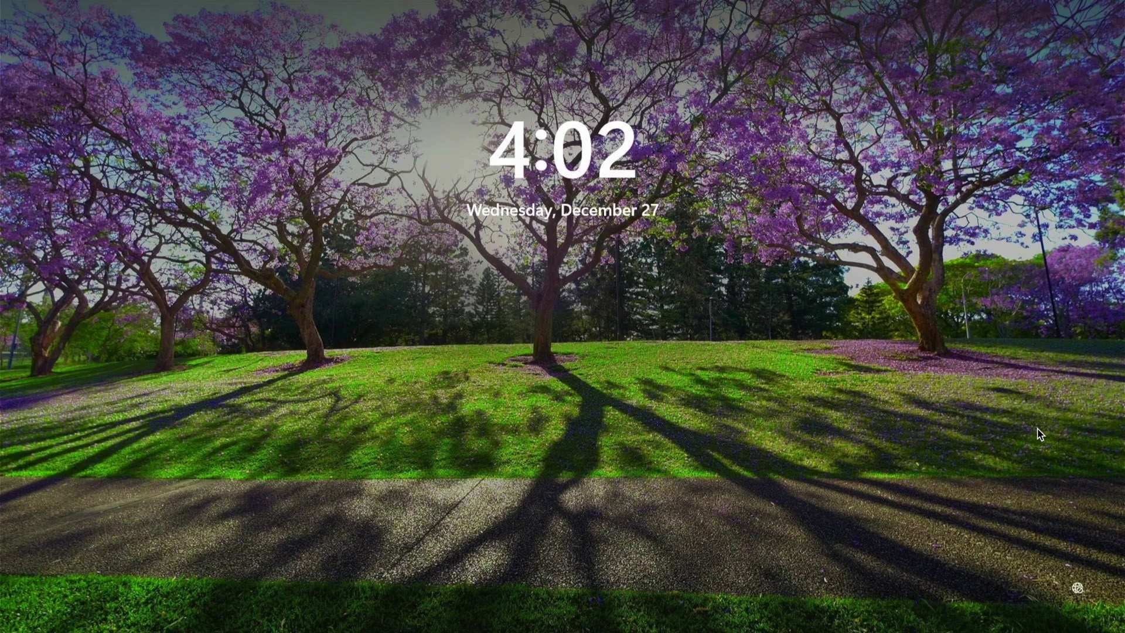
Step: Sign in with the PIN, then shut down from the Start menu's power options
key(Return)
text(1)
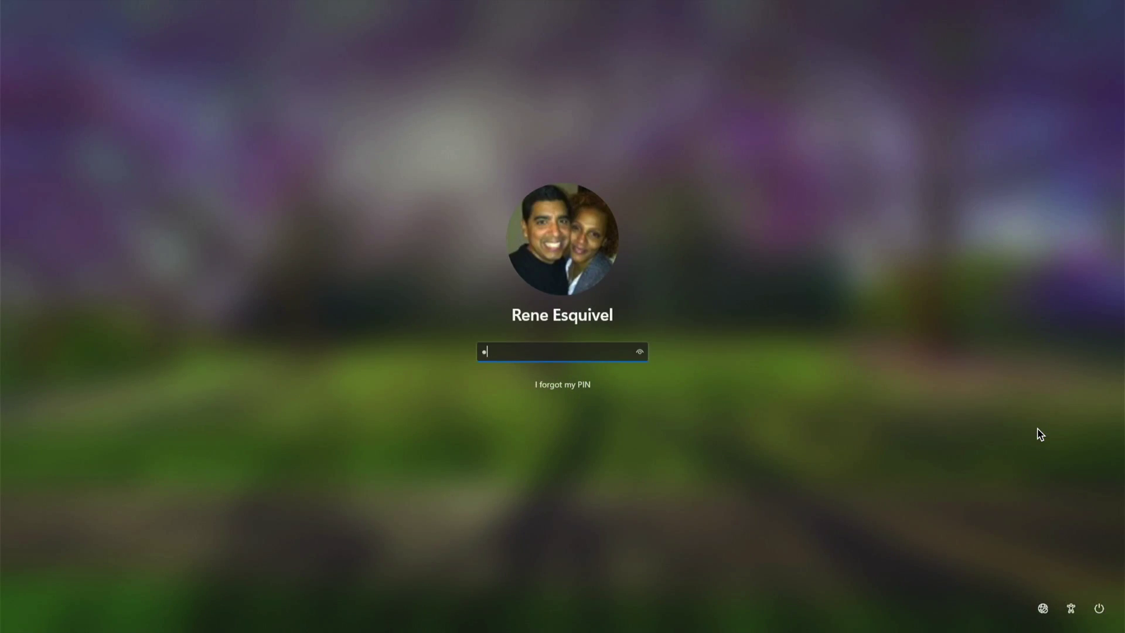
text(2345)
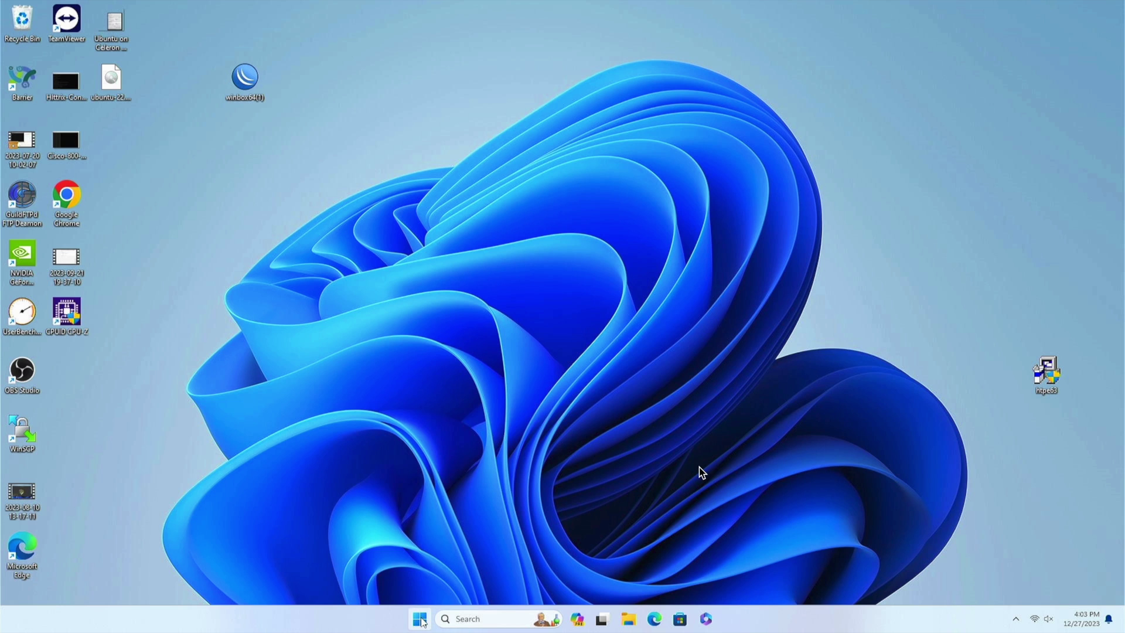
click(420, 619)
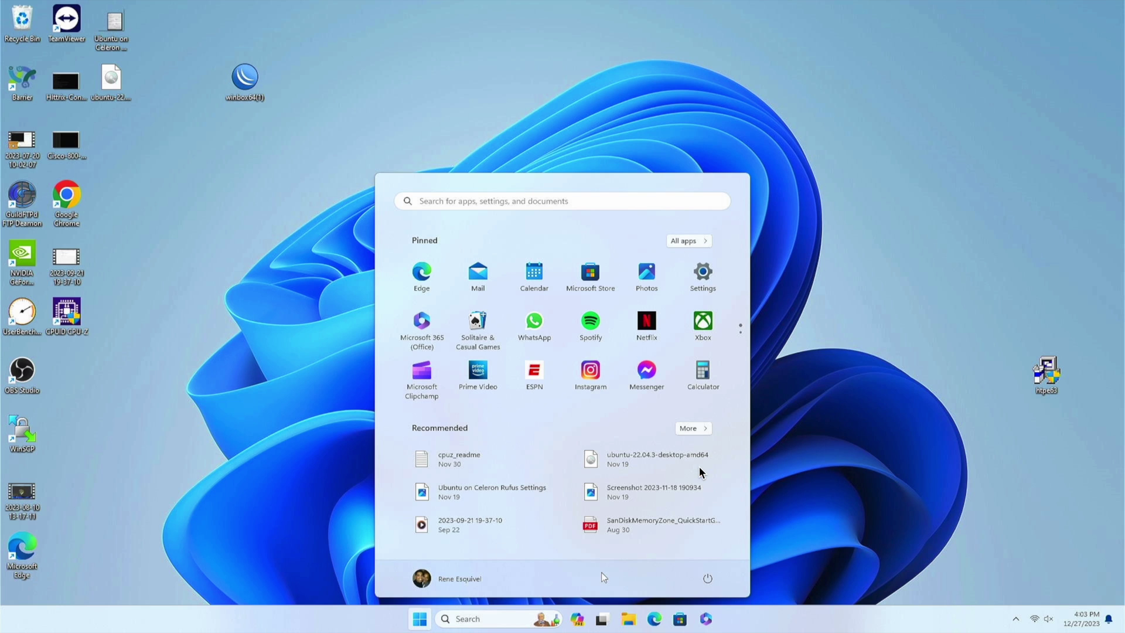
click(707, 577)
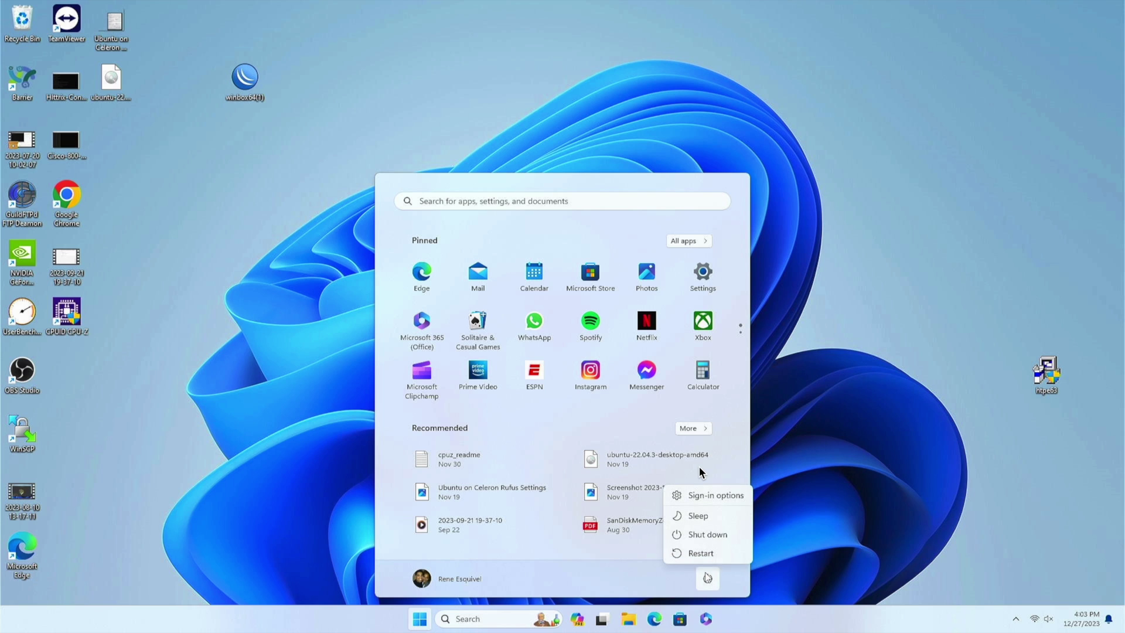
click(720, 533)
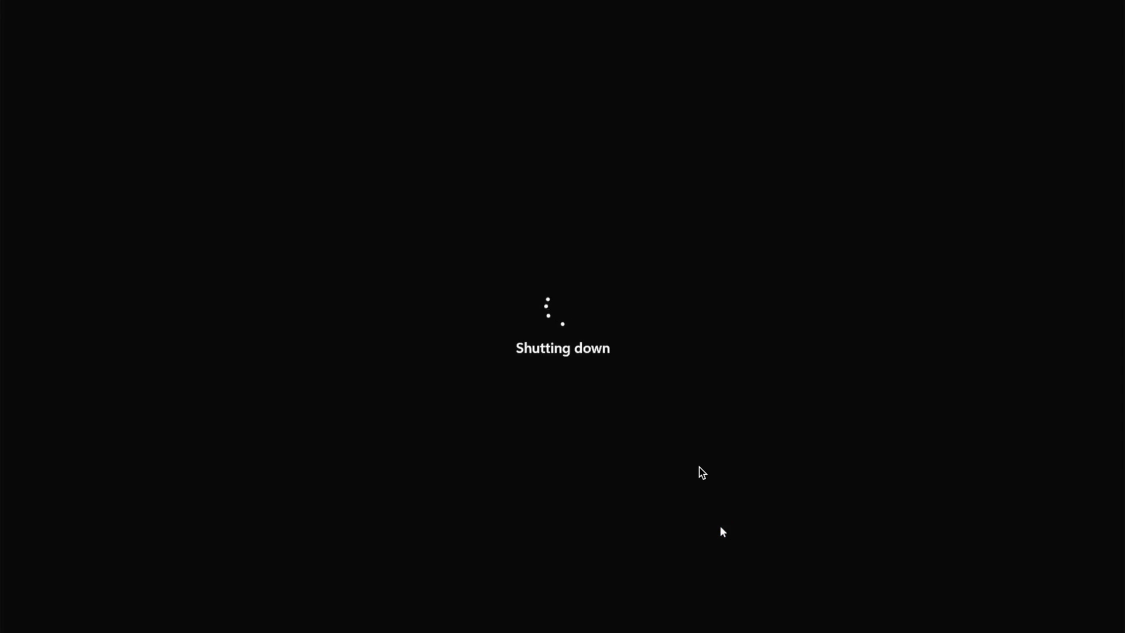